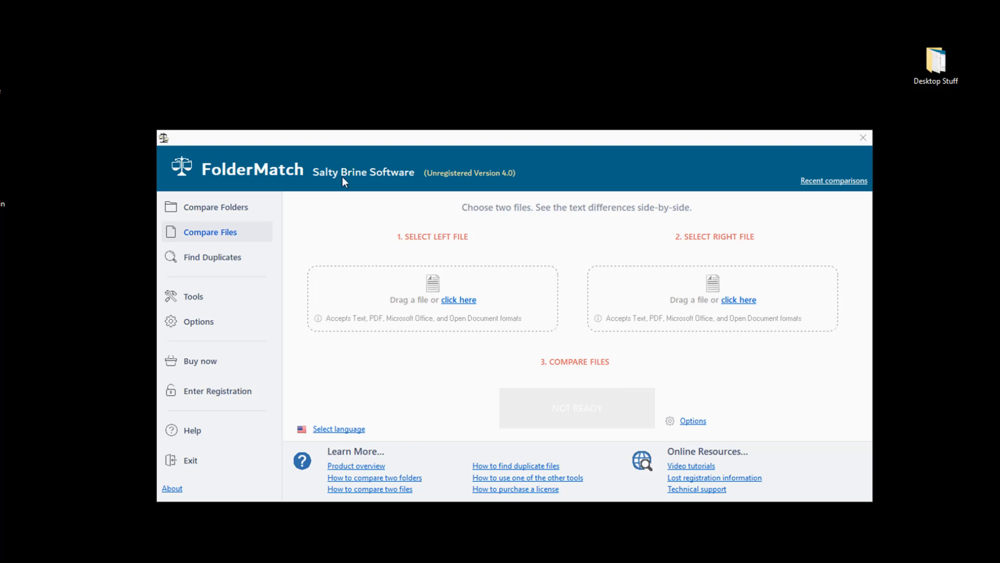
# Set up a folder comparison with the user's Desktop as the left folder and Desktop Stuff as the right folder.
pyautogui.click(219, 209)
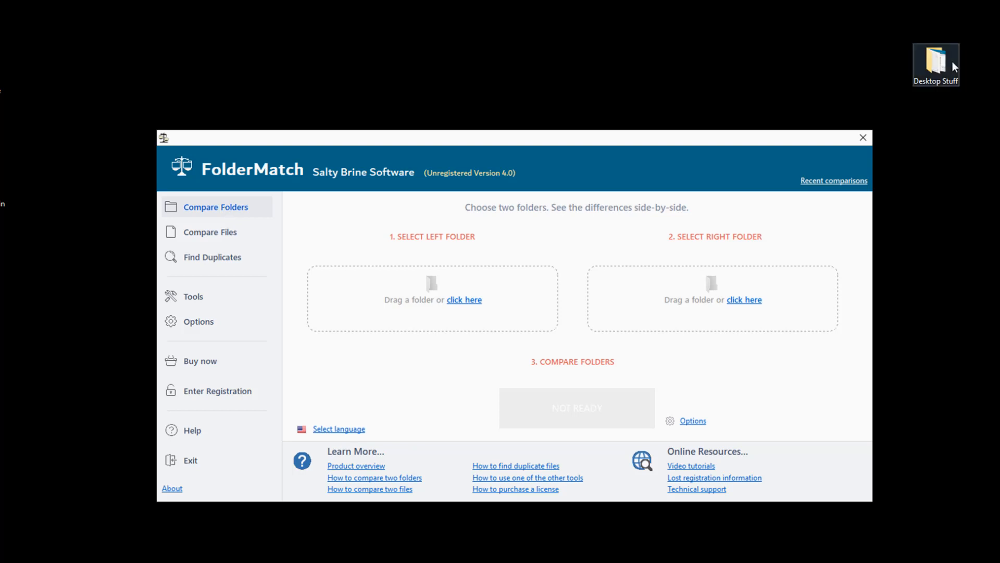
pyautogui.moveTo(948, 63); pyautogui.dragTo(698, 297)
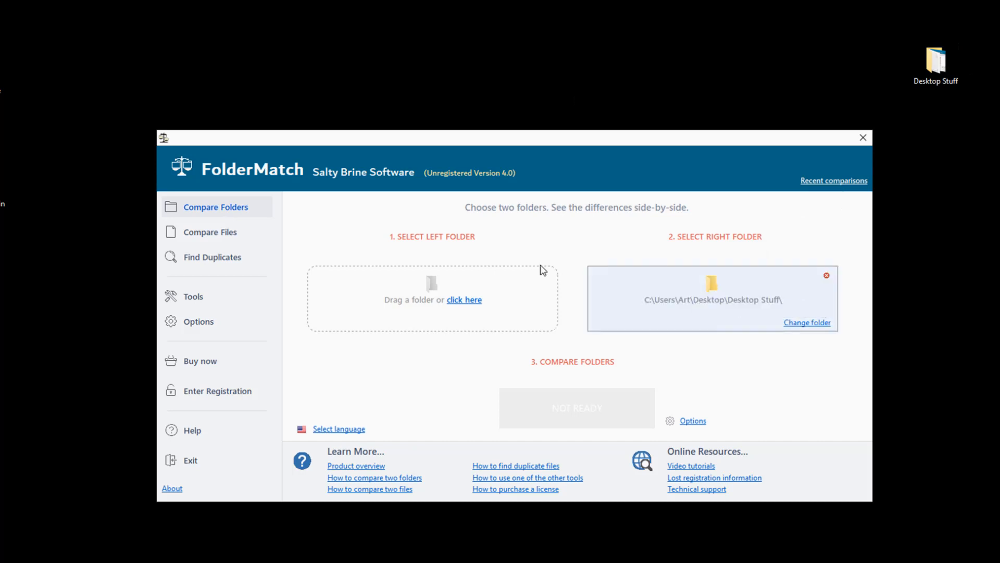
pyautogui.click(473, 304)
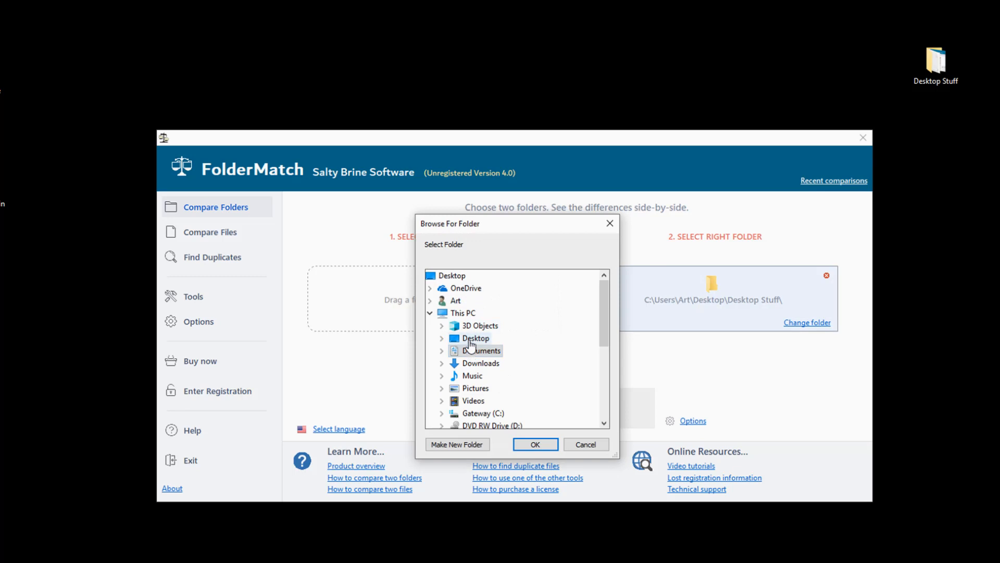
pyautogui.click(471, 339)
pyautogui.click(536, 445)
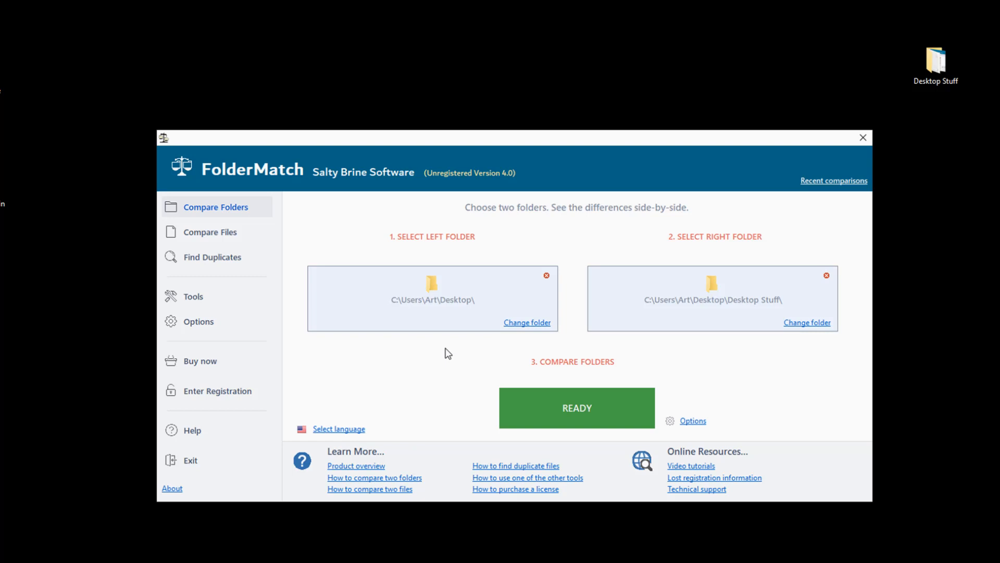
# Load the recent comparison of the C: and E:\Gateway Desktop copies of foldermatch.400 and run it.
pyautogui.click(843, 182)
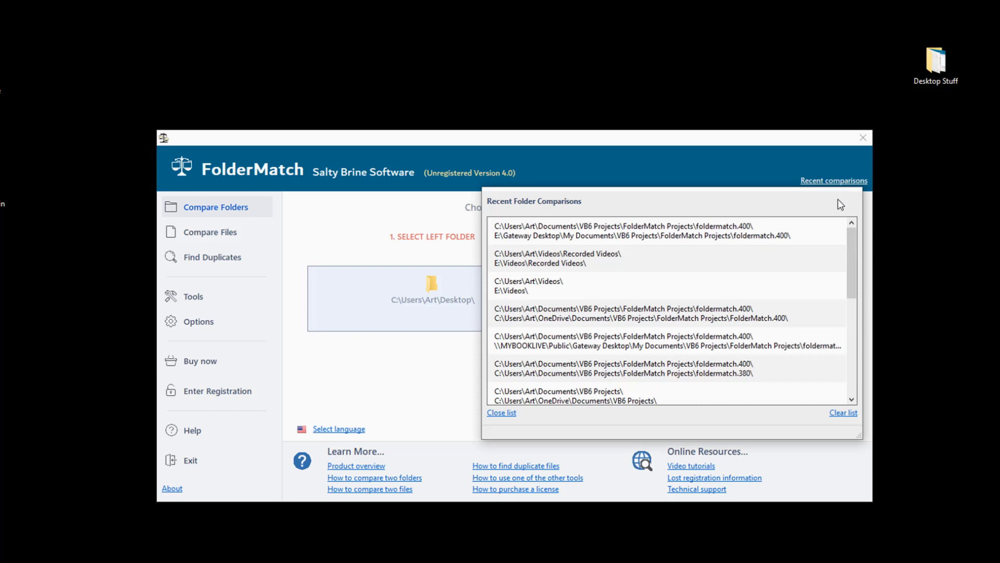
pyautogui.click(704, 239)
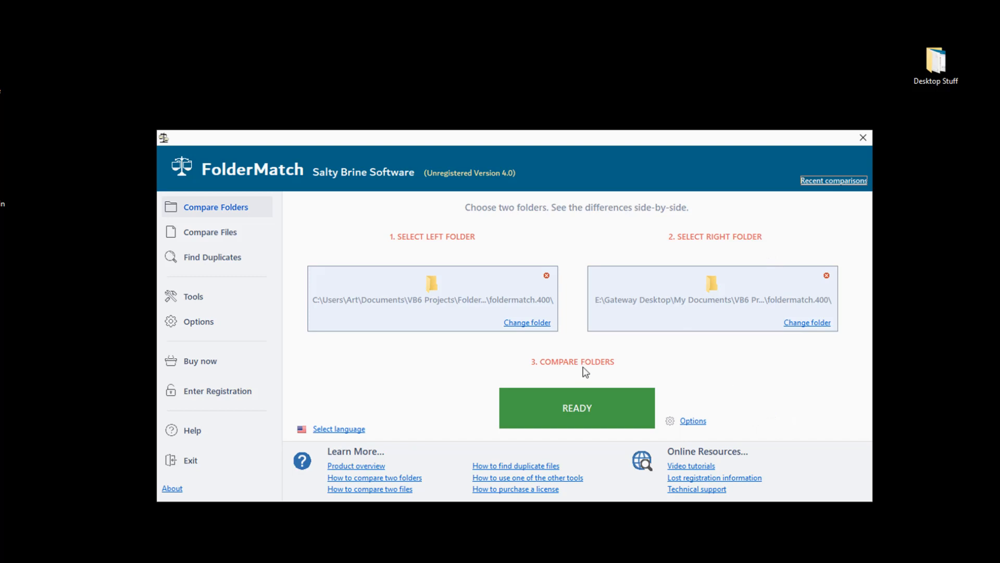
pyautogui.click(586, 416)
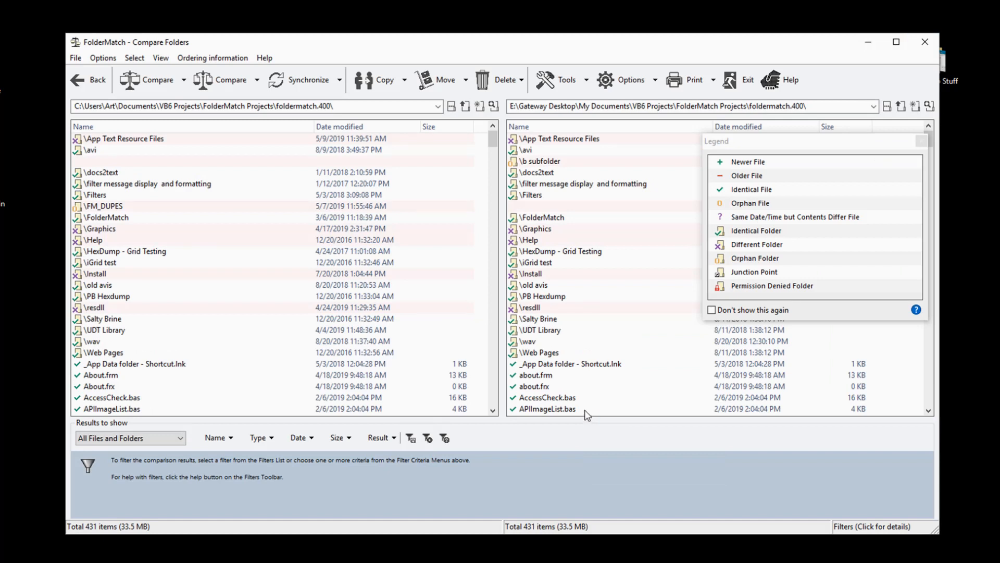
# View the subfolder differences of the \App Text Resource Files folder and close the list without synchronizing.
pyautogui.moveTo(789, 141); pyautogui.dragTo(774, 148)
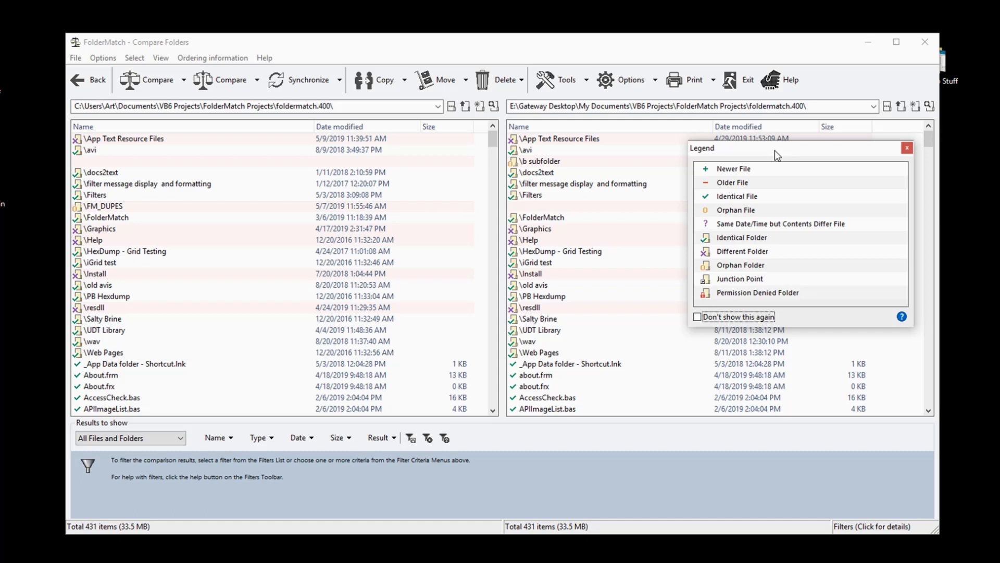
pyautogui.click(87, 141)
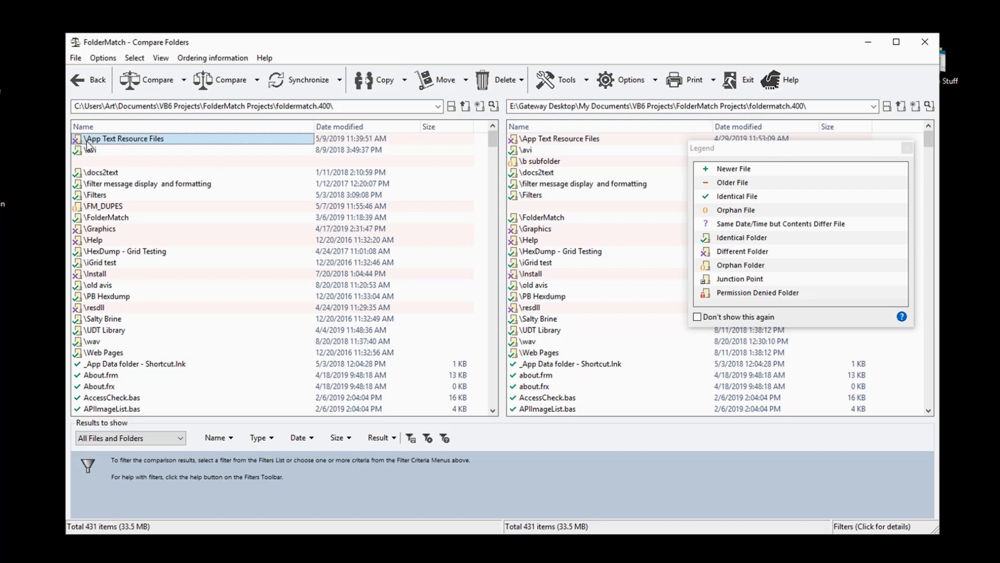
pyautogui.click(821, 151)
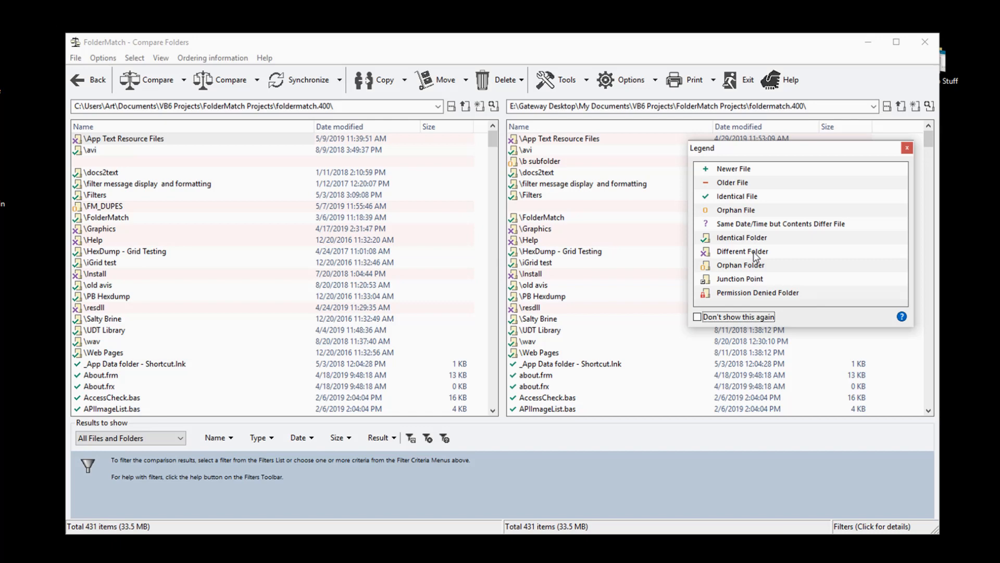
pyautogui.click(171, 141)
pyautogui.rightClick(171, 140)
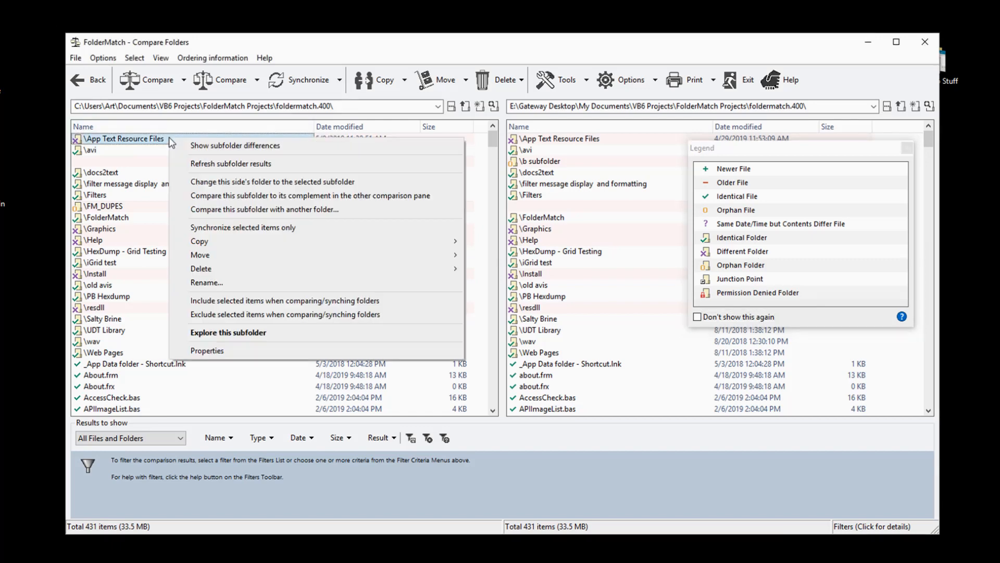
pyautogui.click(191, 148)
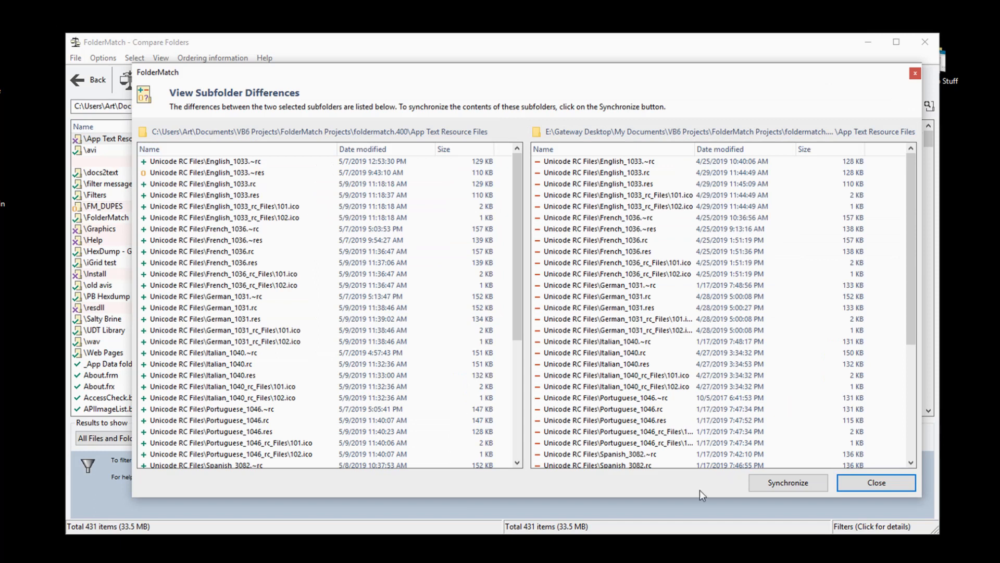
pyautogui.click(875, 482)
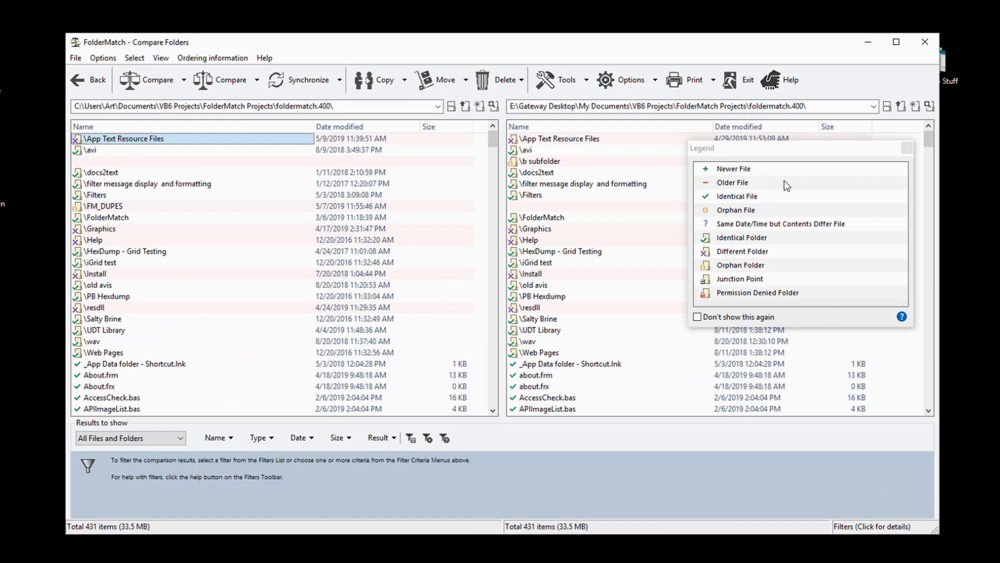
# Move the legend slightly upward and filter the comparison results to Differences Only.
pyautogui.moveTo(793, 152); pyautogui.dragTo(796, 145)
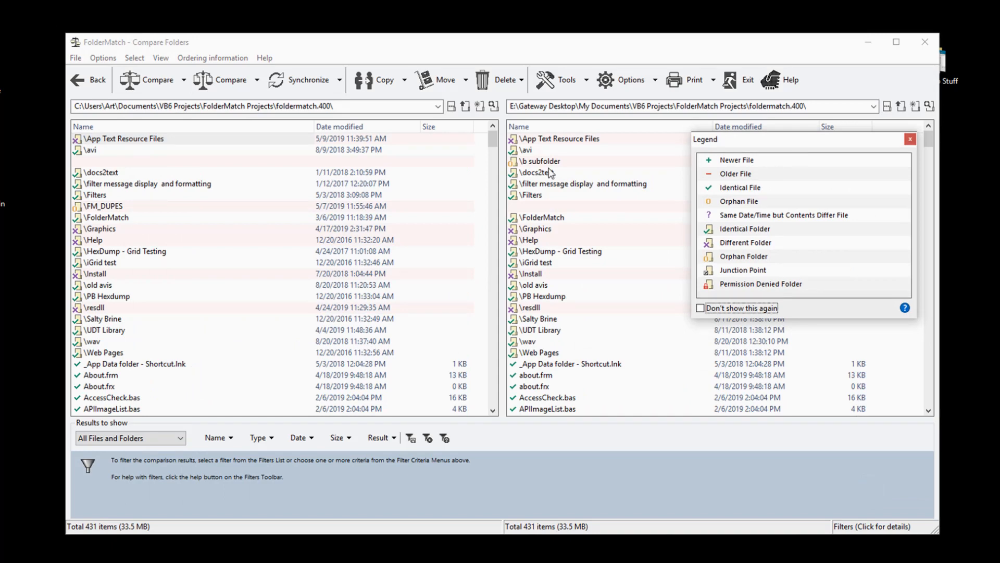
pyautogui.moveTo(493, 140)
pyautogui.mouseDown()
pyautogui.moveTo(498, 419)
pyautogui.moveTo(487, 137)
pyautogui.mouseUp()
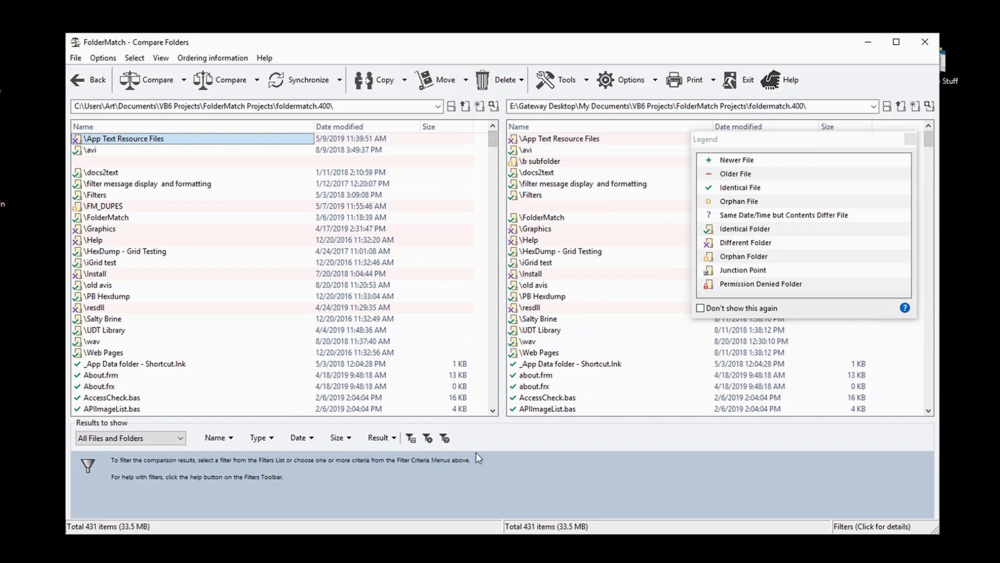
pyautogui.click(181, 438)
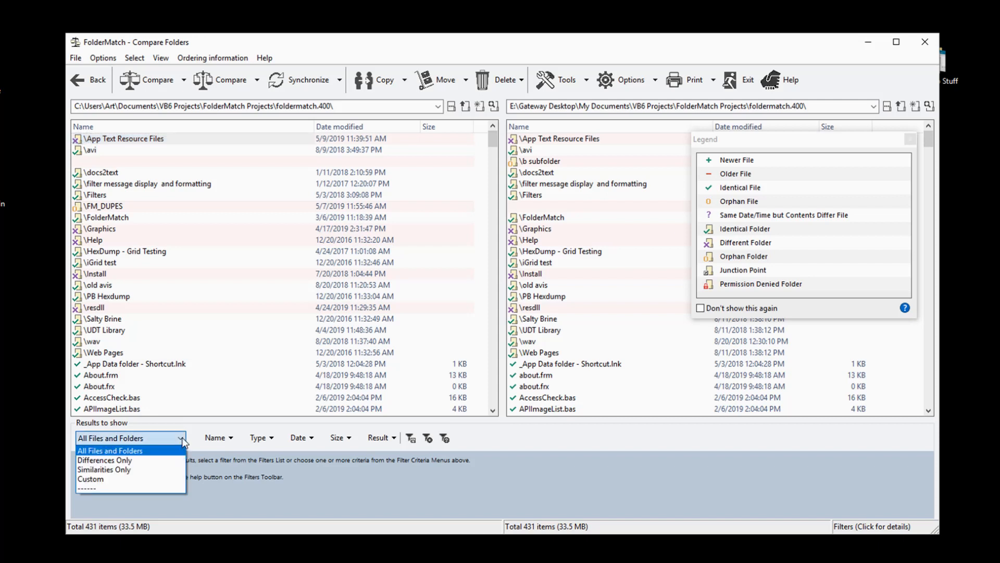
pyautogui.click(167, 461)
pyautogui.moveTo(497, 217); pyautogui.dragTo(486, 173)
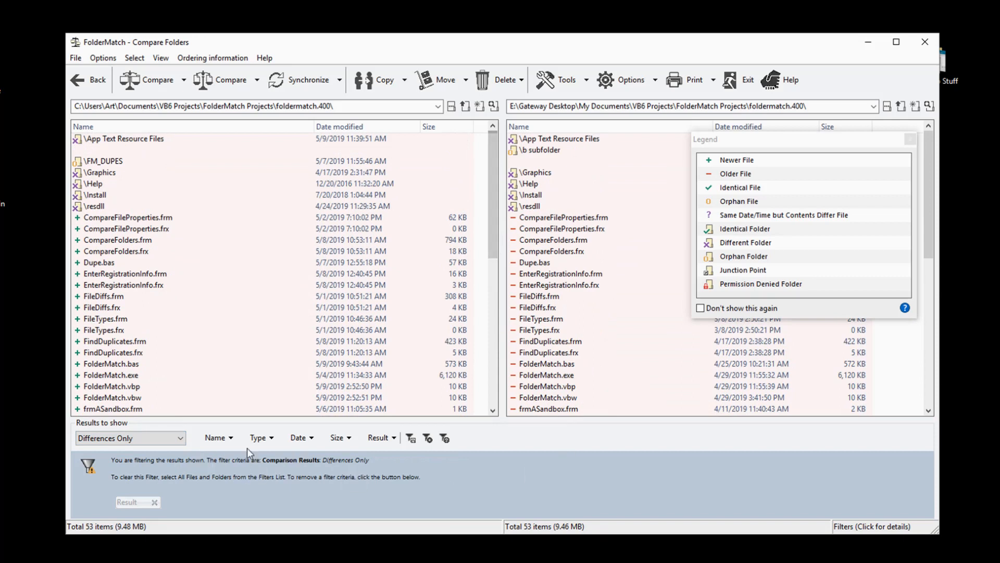
# Examine the Name, Type, Date, Size and Result filter criteria and the list of available filters.
pyautogui.click(231, 439)
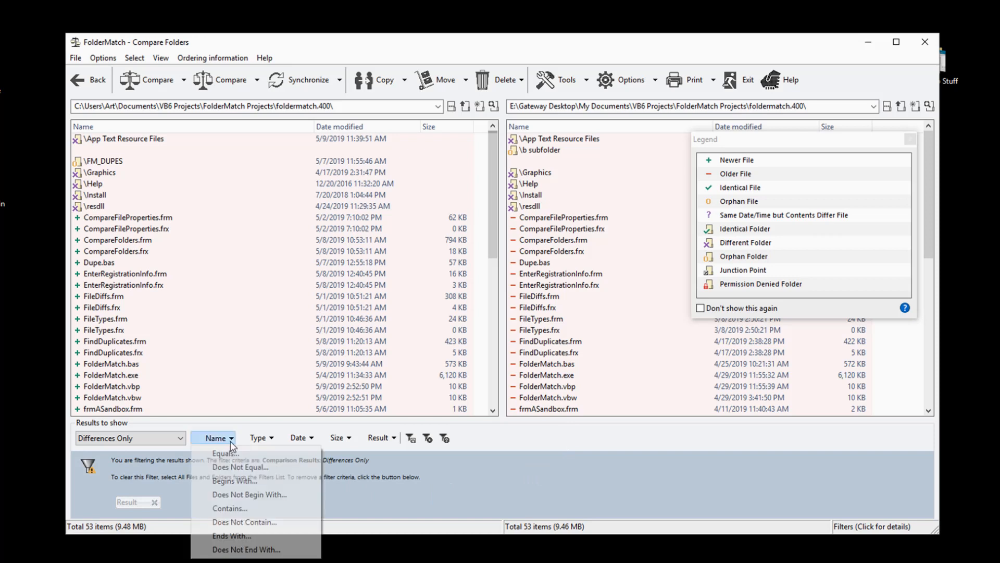
pyautogui.click(271, 439)
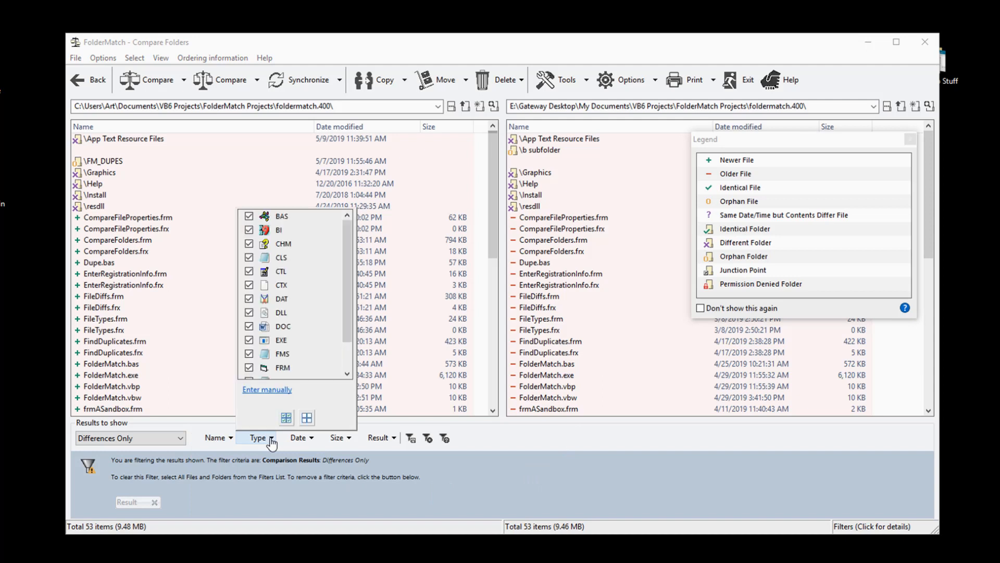
pyautogui.click(312, 439)
pyautogui.click(313, 439)
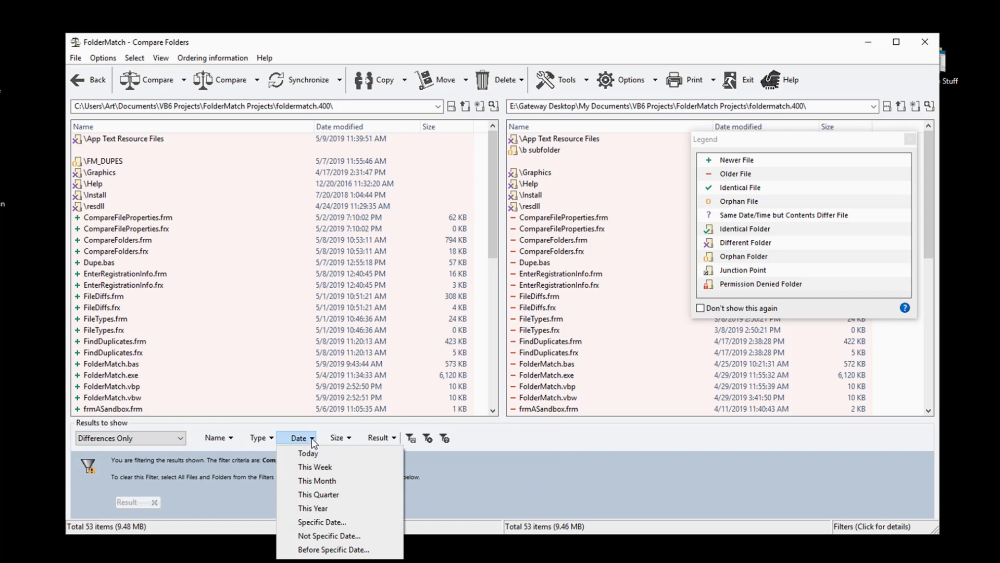
pyautogui.click(349, 437)
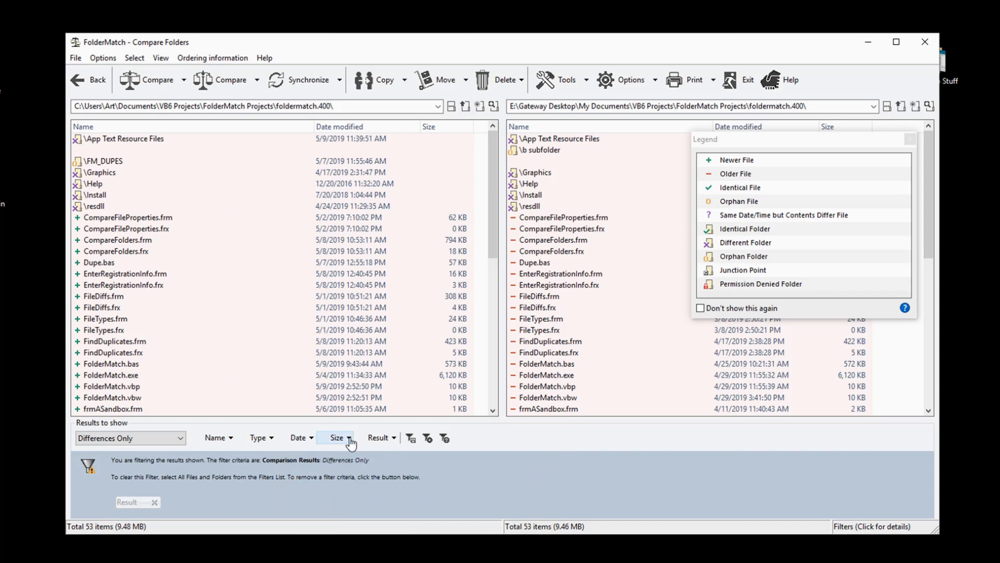
pyautogui.click(395, 440)
pyautogui.click(395, 439)
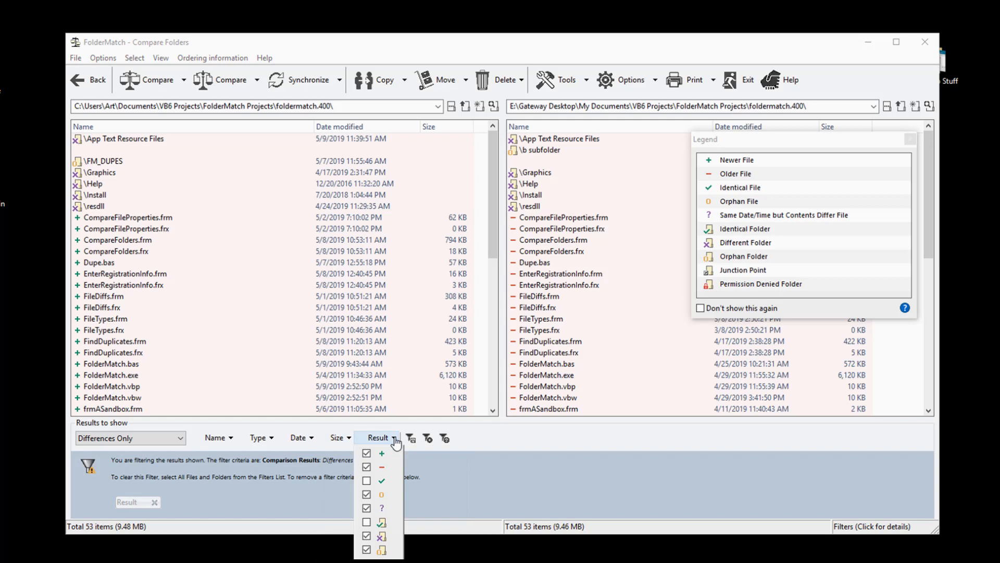
pyautogui.click(581, 447)
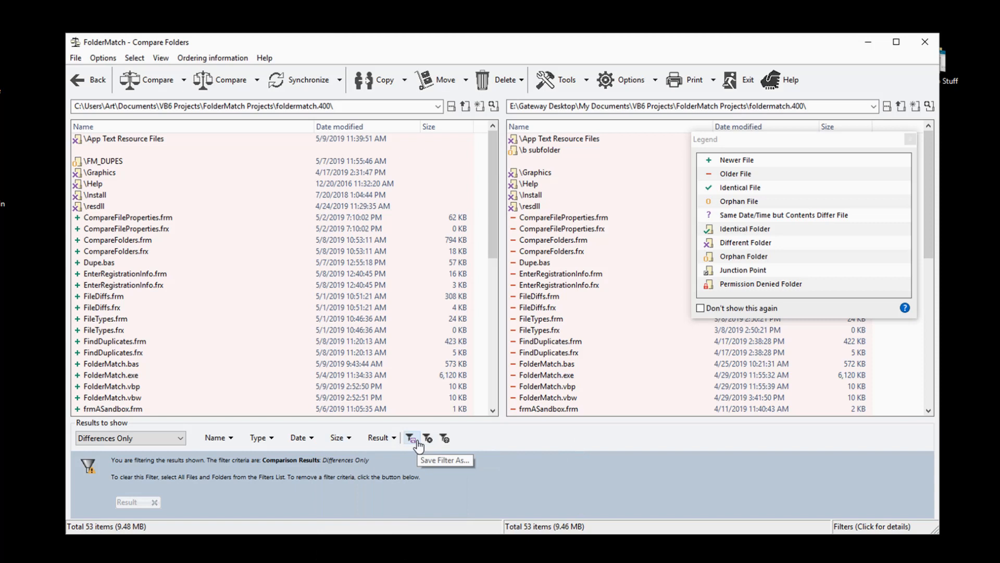
pyautogui.click(181, 441)
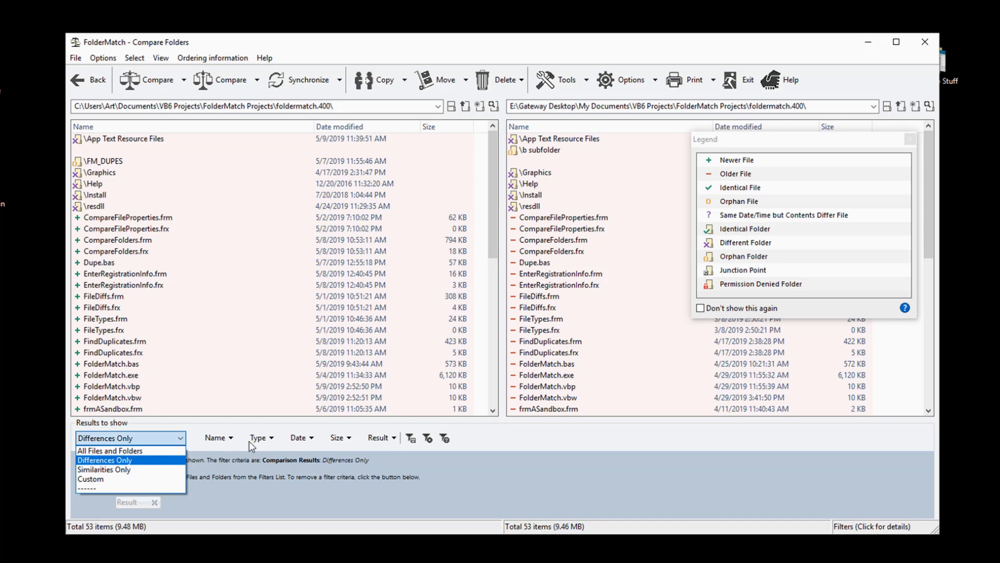
pyautogui.click(562, 446)
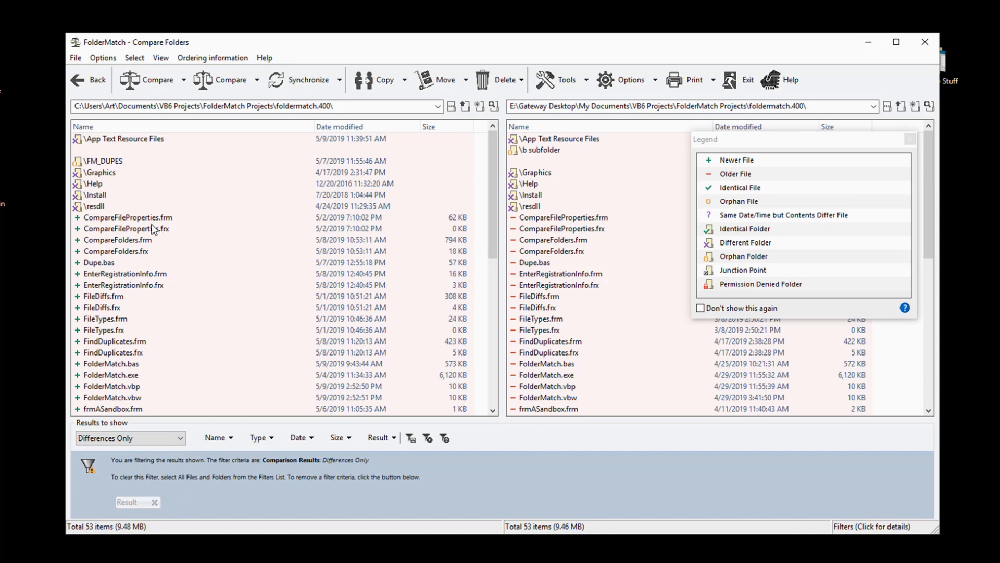
# Copy the nine files from CompareFileProperties.frm through FileDiffs.frx from the left folder to the right folder.
pyautogui.moveTo(140, 218); pyautogui.dragTo(141, 312)
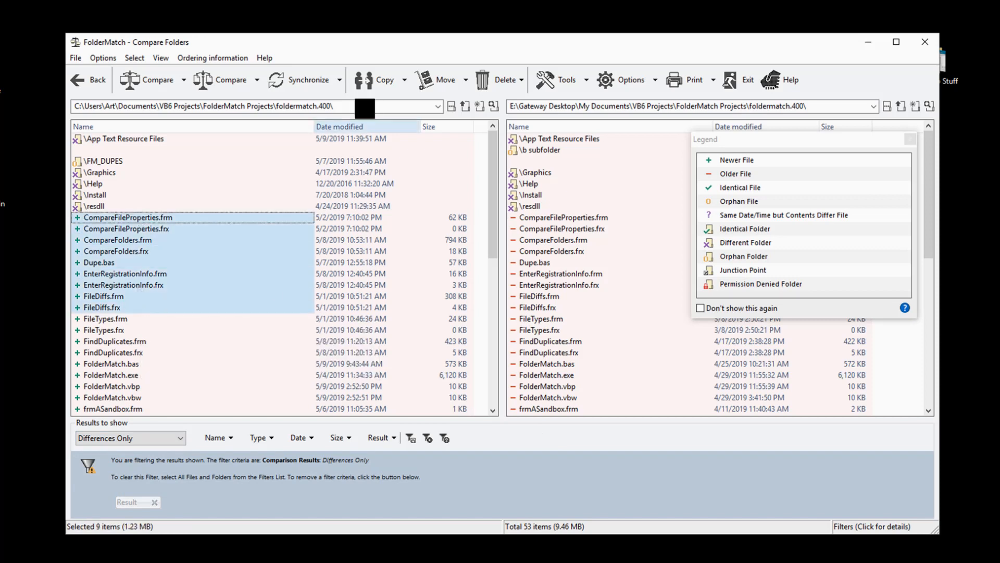
pyautogui.click(366, 89)
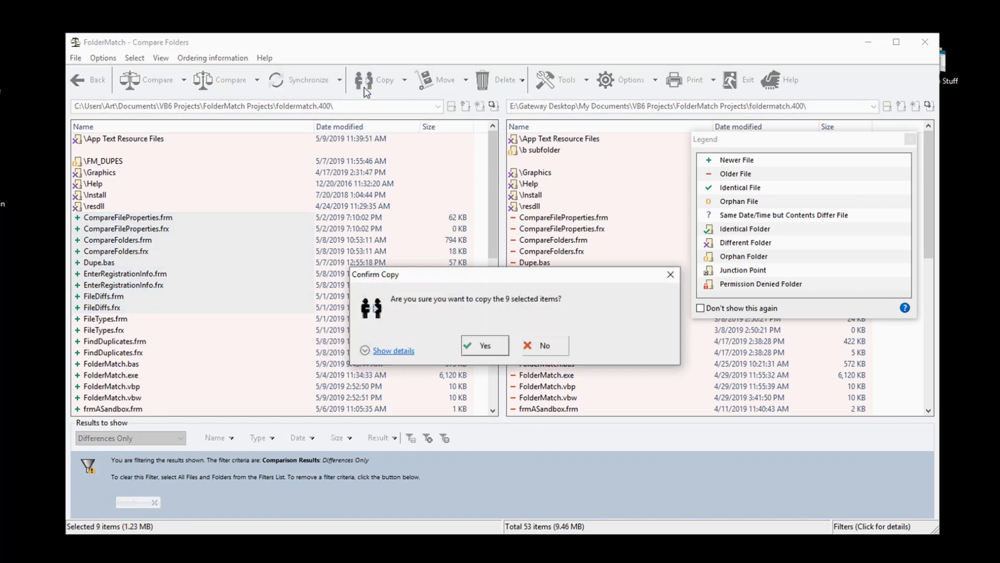
pyautogui.click(485, 348)
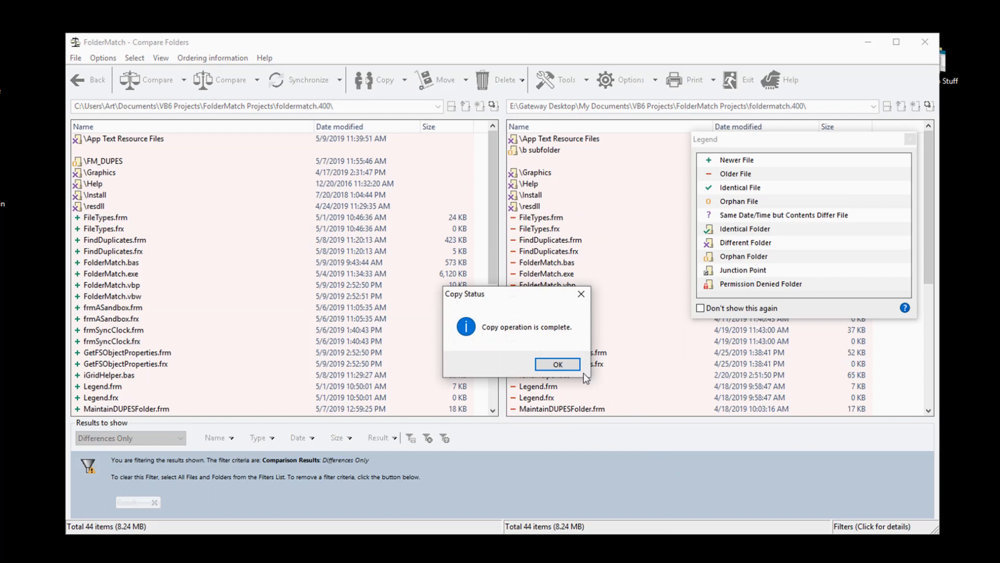
pyautogui.click(559, 365)
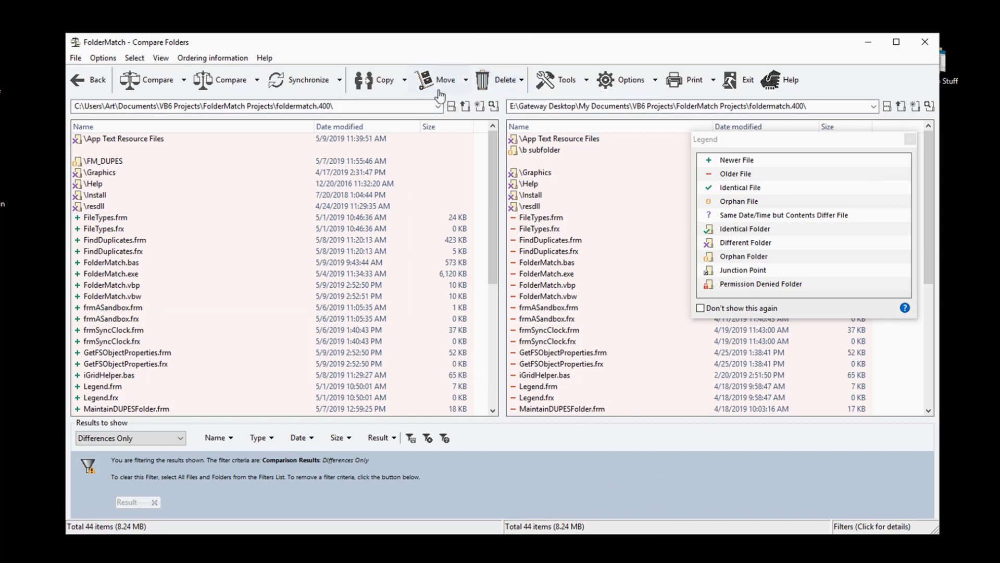
# Preview the file operations of a Make Right Folder Same as Left Folder synchronization, and cancel it.
pyautogui.click(326, 82)
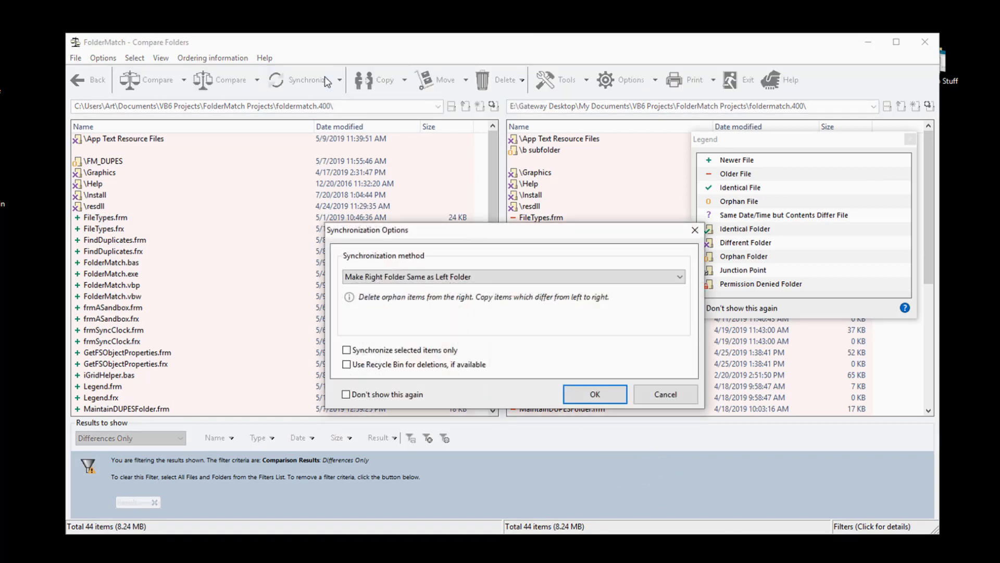
pyautogui.click(496, 276)
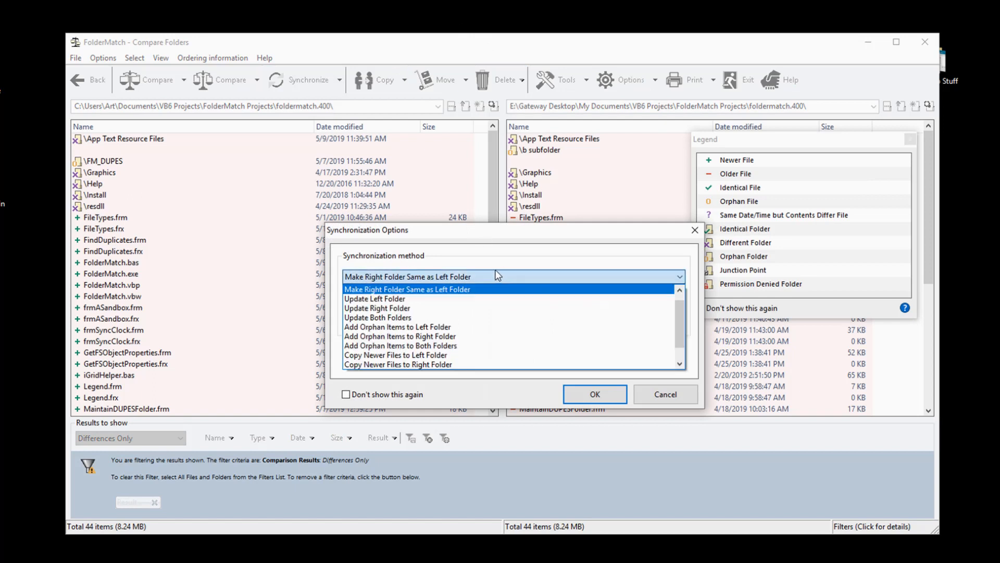
pyautogui.click(476, 290)
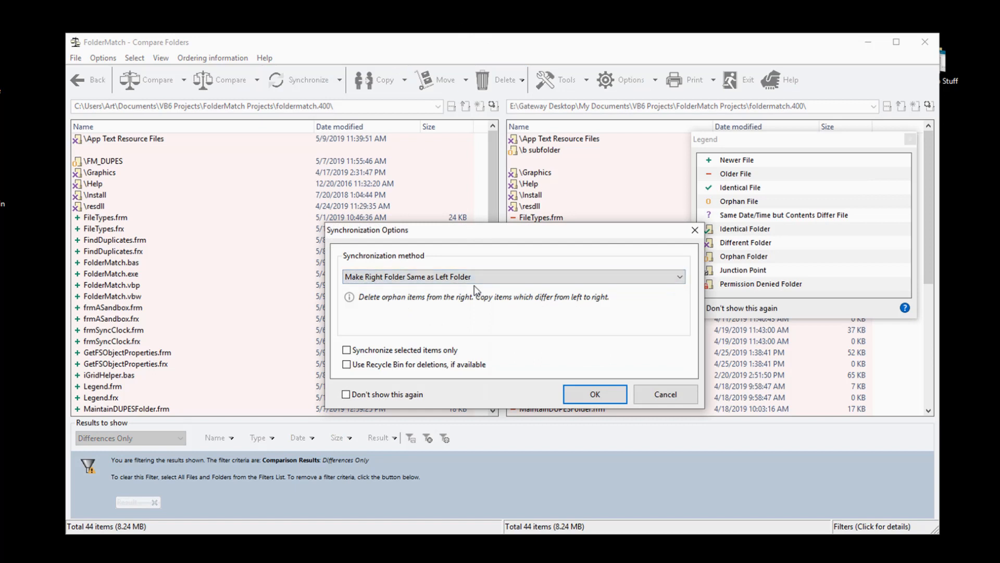
pyautogui.click(590, 398)
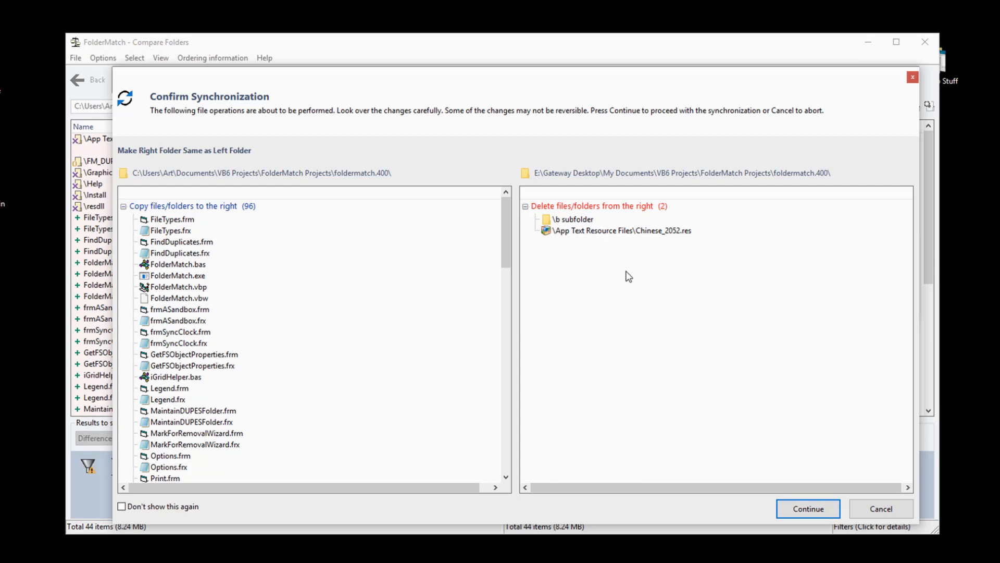
pyautogui.click(881, 508)
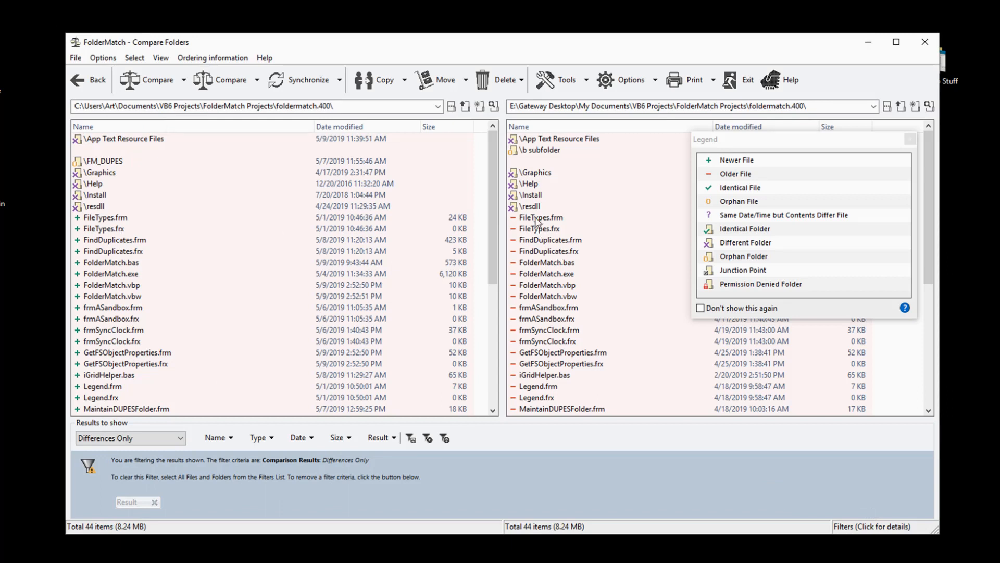
# View the Rename Multiple Items options for the right folder's FileTypes.frm through FolderMatch.bas, and close them without renaming.
pyautogui.moveTo(543, 216); pyautogui.dragTo(545, 263)
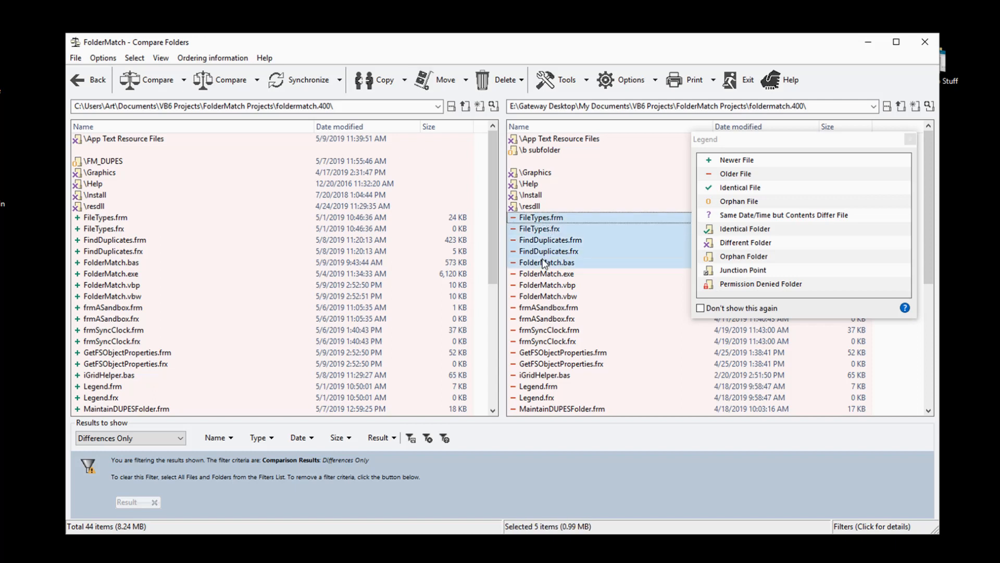
pyautogui.click(587, 86)
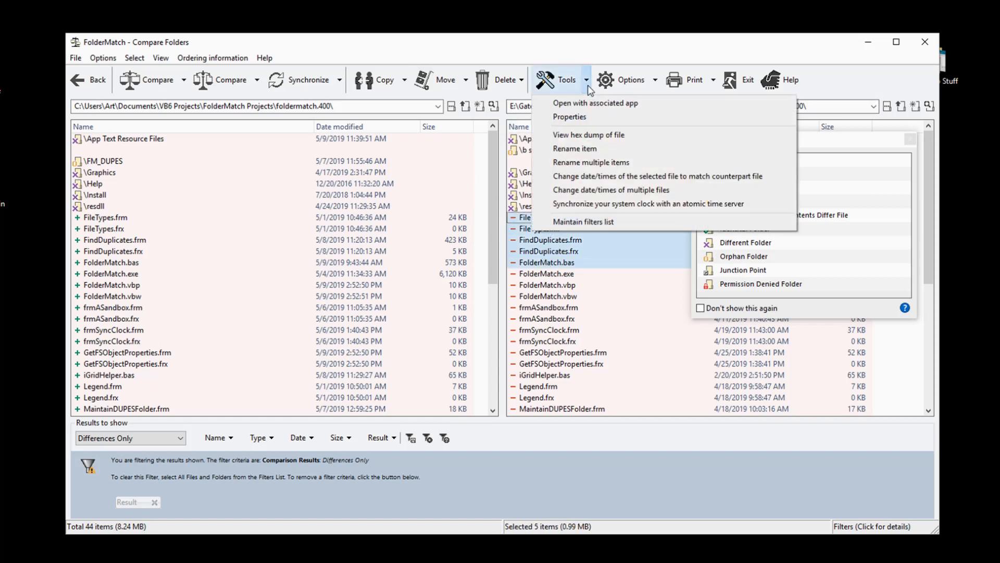
pyautogui.click(593, 165)
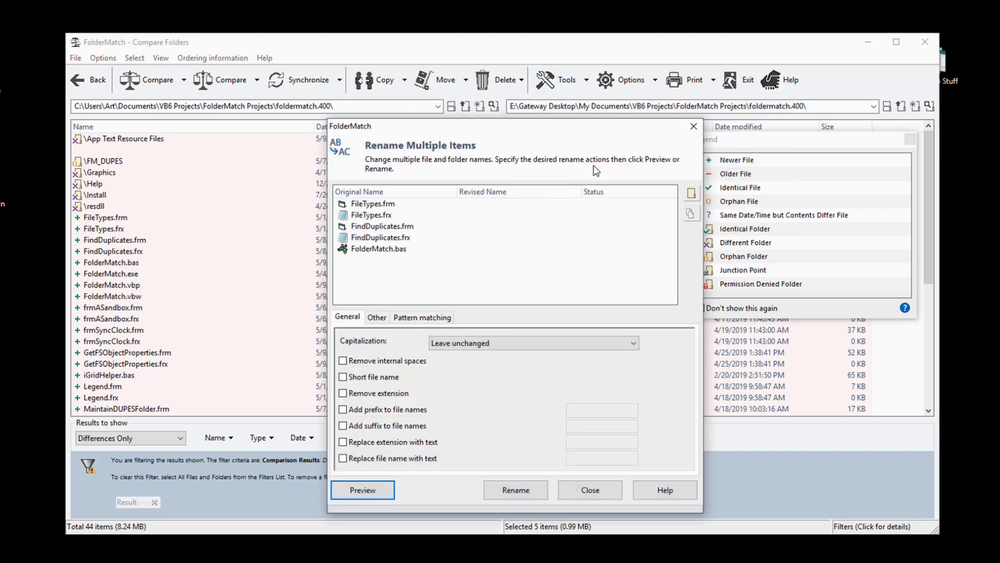
pyautogui.click(603, 489)
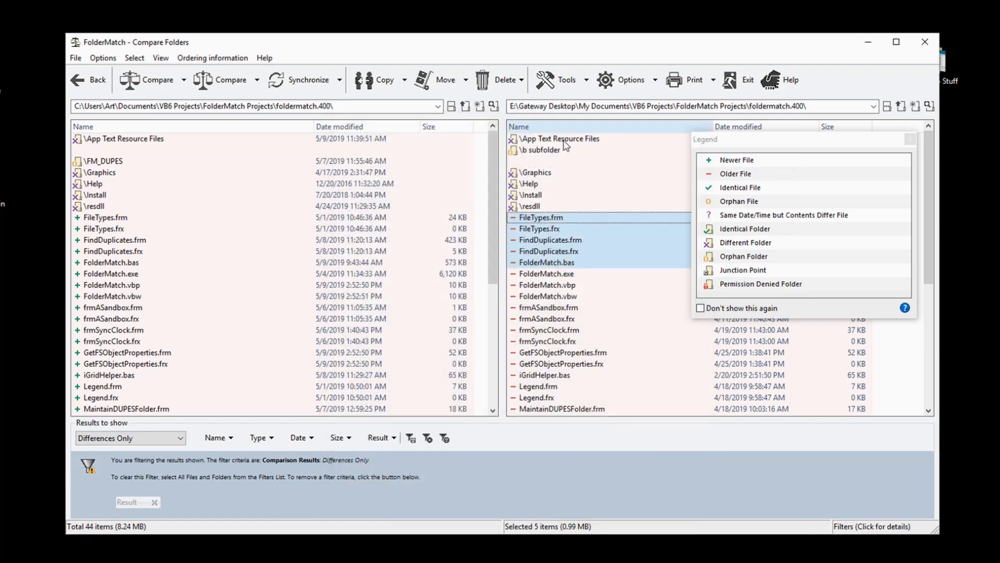
# View a hex dump of FileTypes.frm in the right folder, and close it.
pyautogui.click(546, 216)
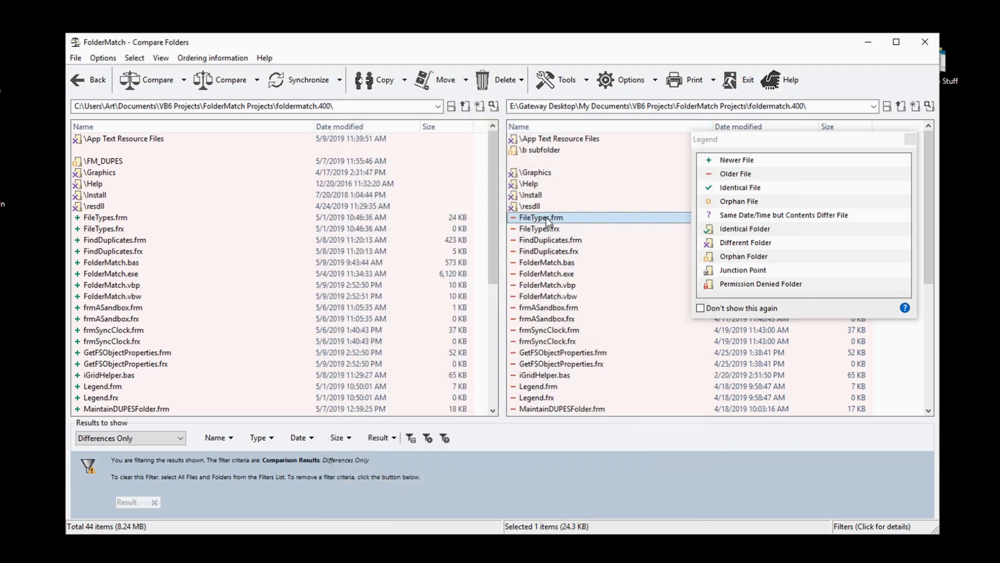
pyautogui.click(588, 82)
pyautogui.click(600, 139)
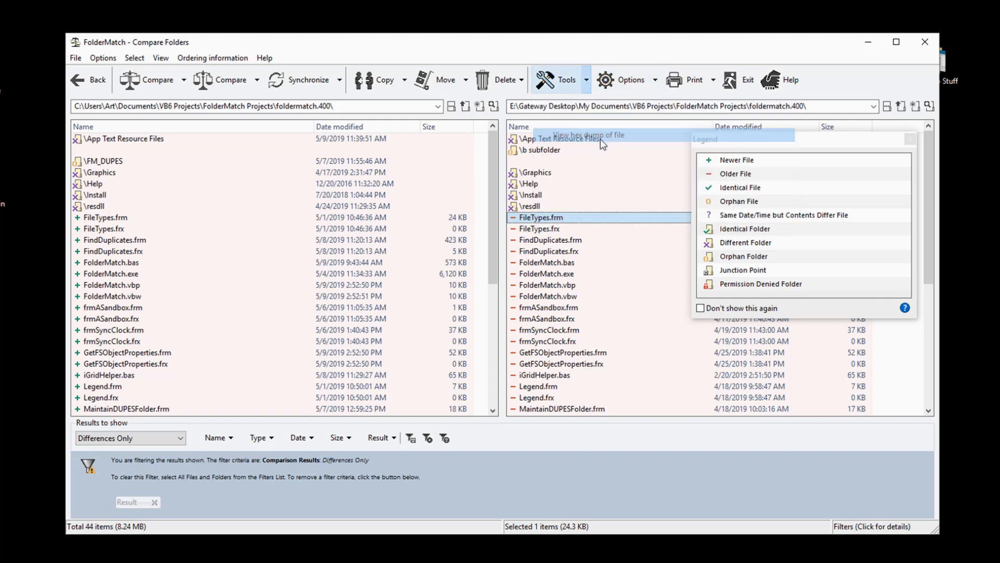
pyautogui.click(701, 459)
# View the Set Multiple File Date/Times options for the right folder's FileTypes.frm through GetFSObjectProperties.frm, and close them without changes.
pyautogui.keyDown('shift'); pyautogui.click(574, 353); pyautogui.keyUp('shift')
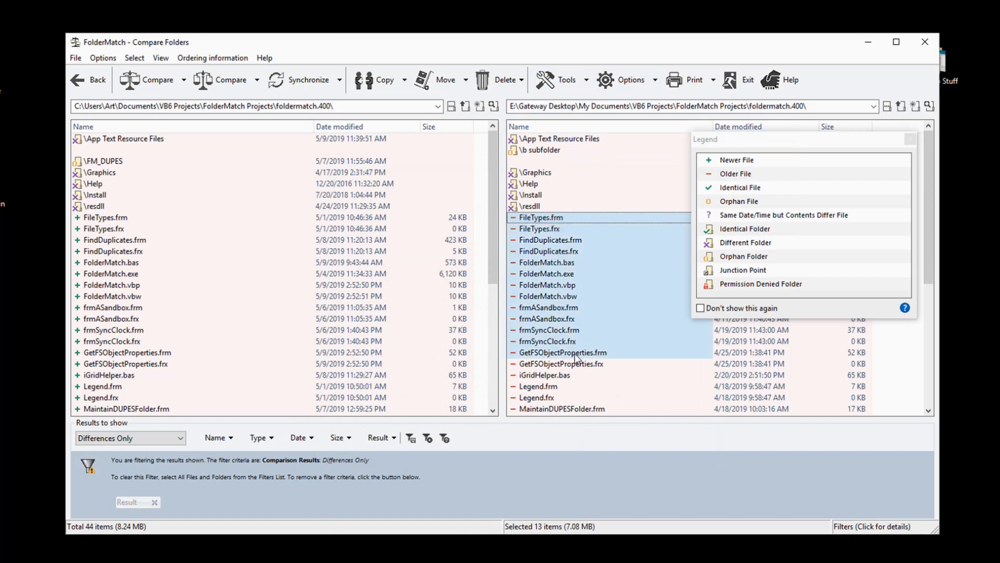
pyautogui.click(586, 80)
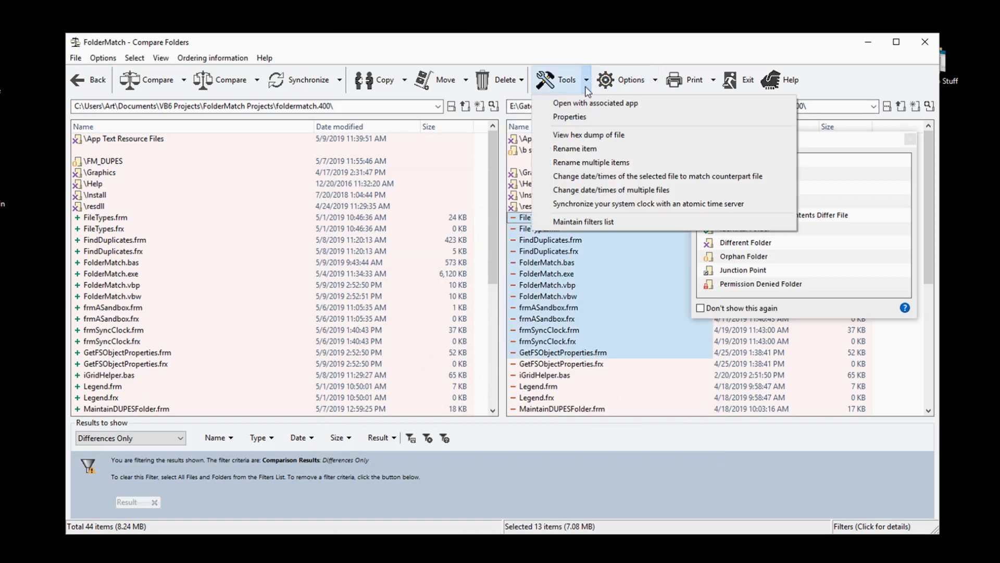
pyautogui.click(607, 186)
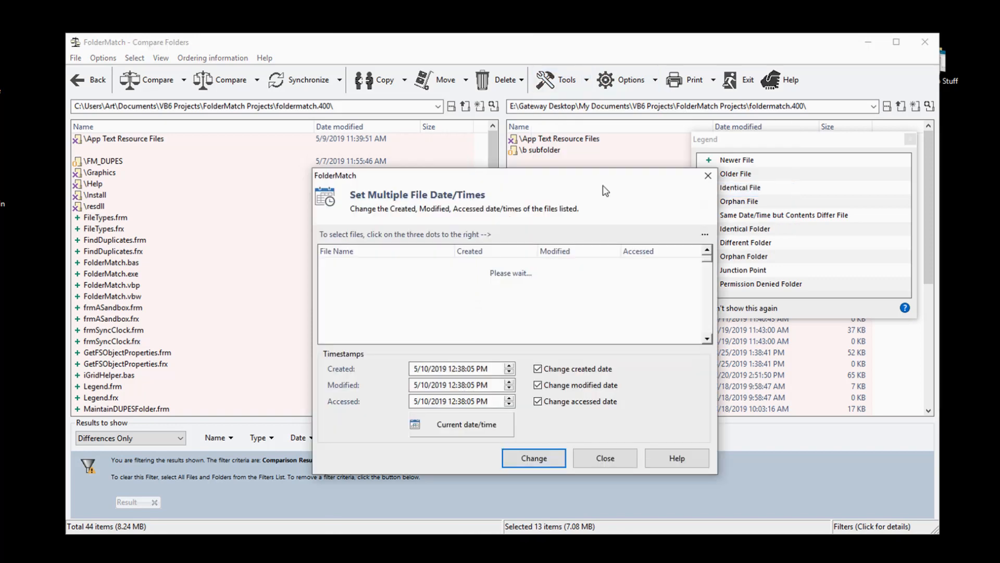
pyautogui.click(605, 460)
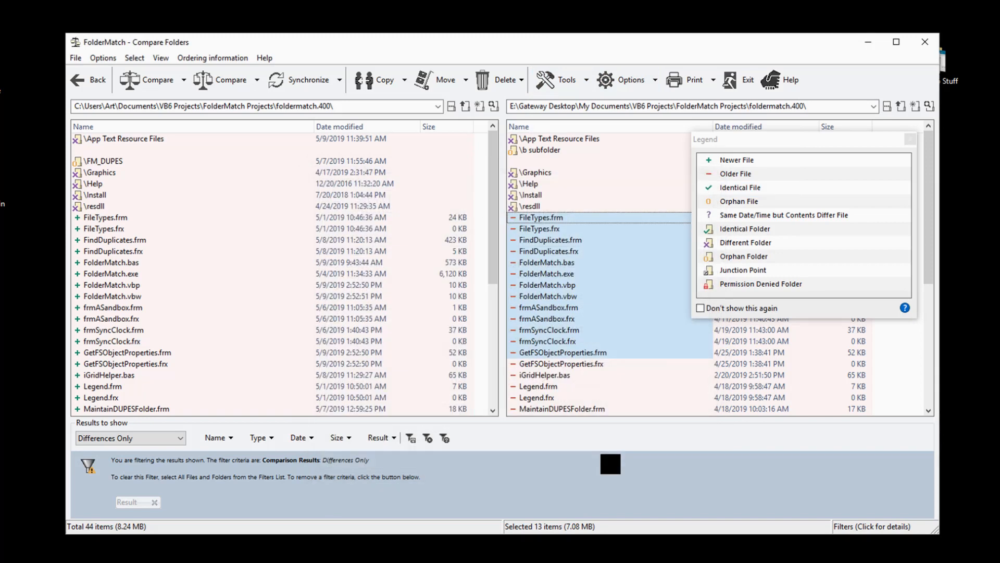